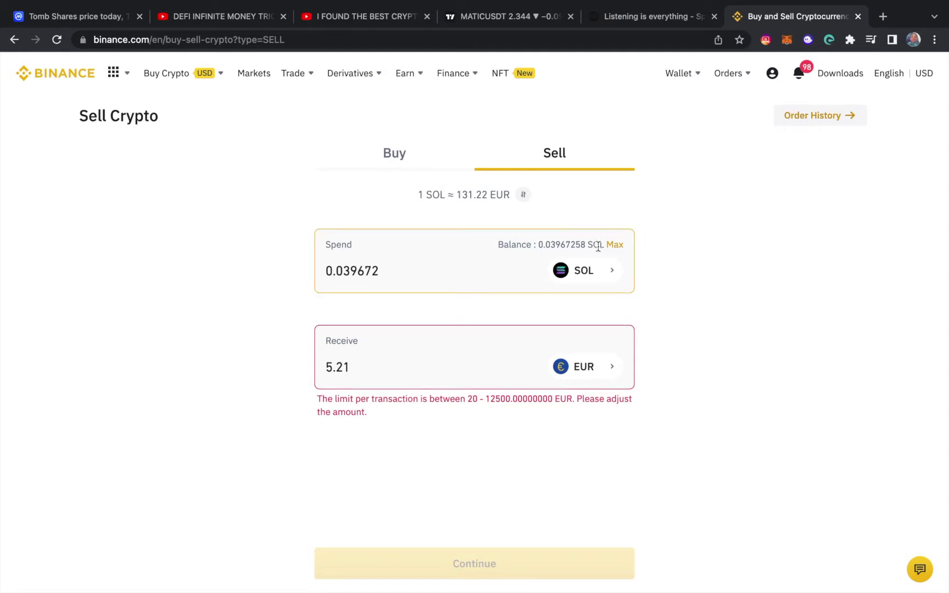
# Step: Switch to the Buy tab after the 0.039672 SOL sale falls below the 20 EUR minimum
pyautogui.click(389, 165)
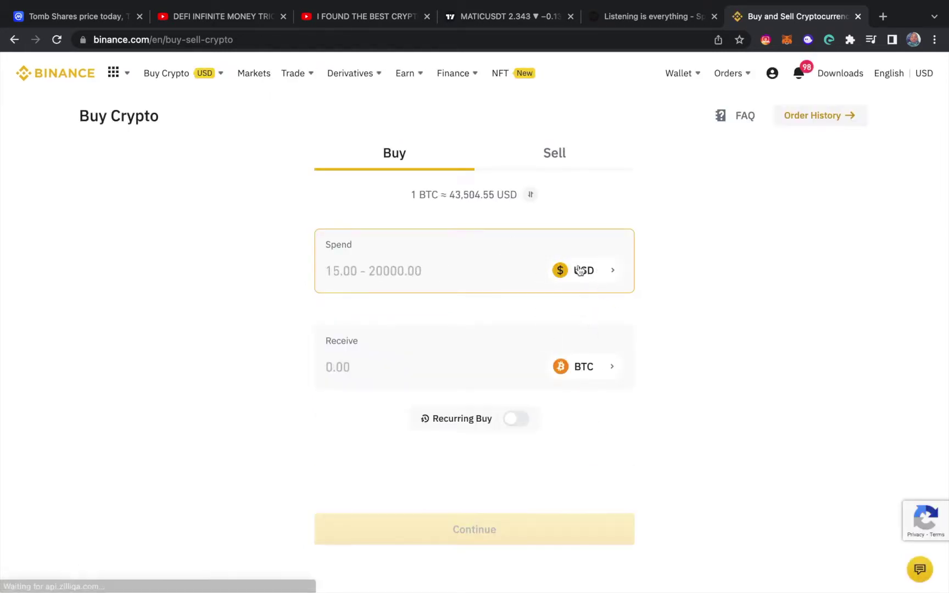
# Step: Buy MATIC Polygon with 15 USD and continue to the payment method choice
pyautogui.click(571, 271)
pyautogui.click(705, 329)
pyautogui.click(584, 366)
pyautogui.write('MATIC')
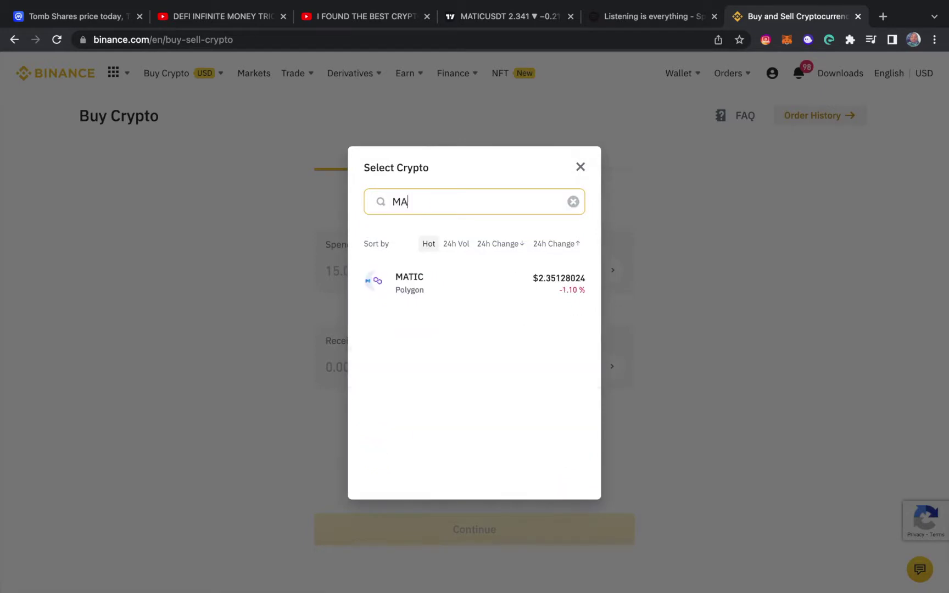
pyautogui.click(438, 285)
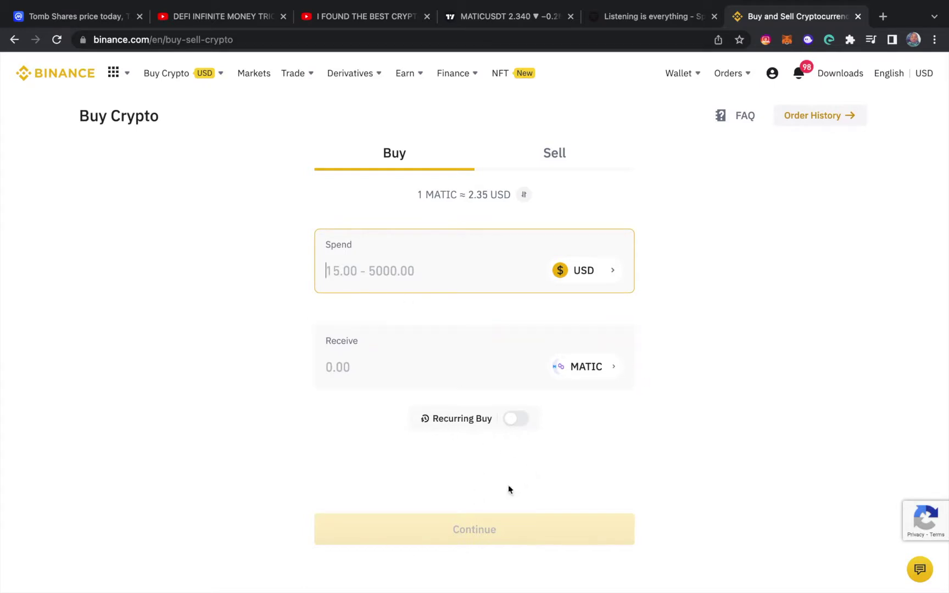
pyautogui.write('1')
pyautogui.press('BackSpace')
pyautogui.write('15')
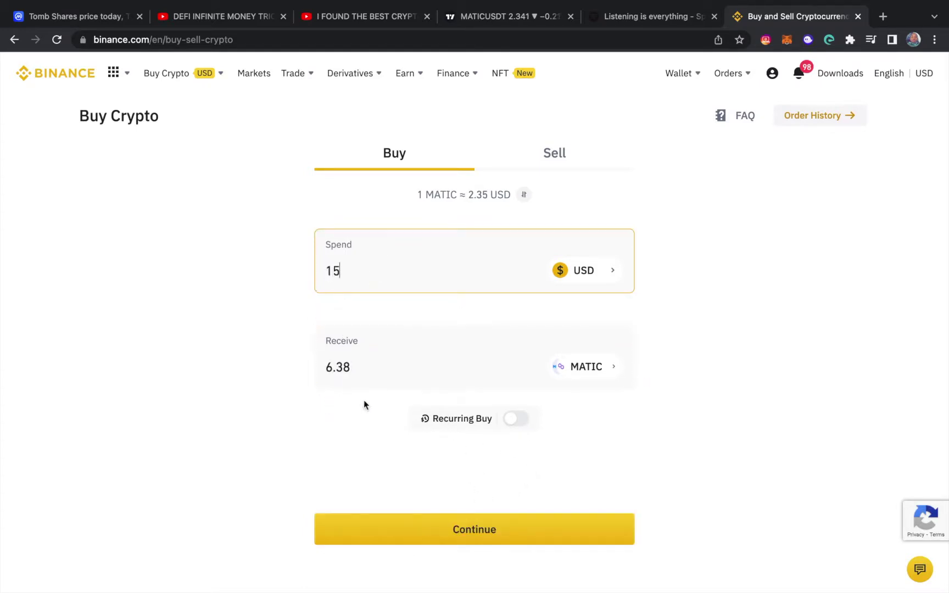
pyautogui.click(430, 534)
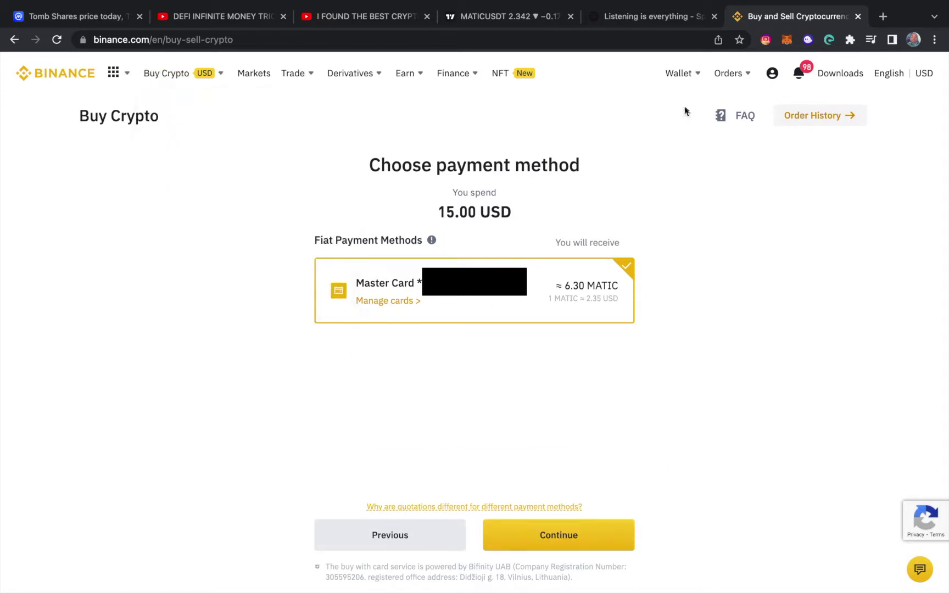
# Step: Start a MATIC withdrawal from the Fiat and Spot wallet, with MetaMask open alongside
pyautogui.moveTo(685, 82)
pyautogui.click(704, 150)
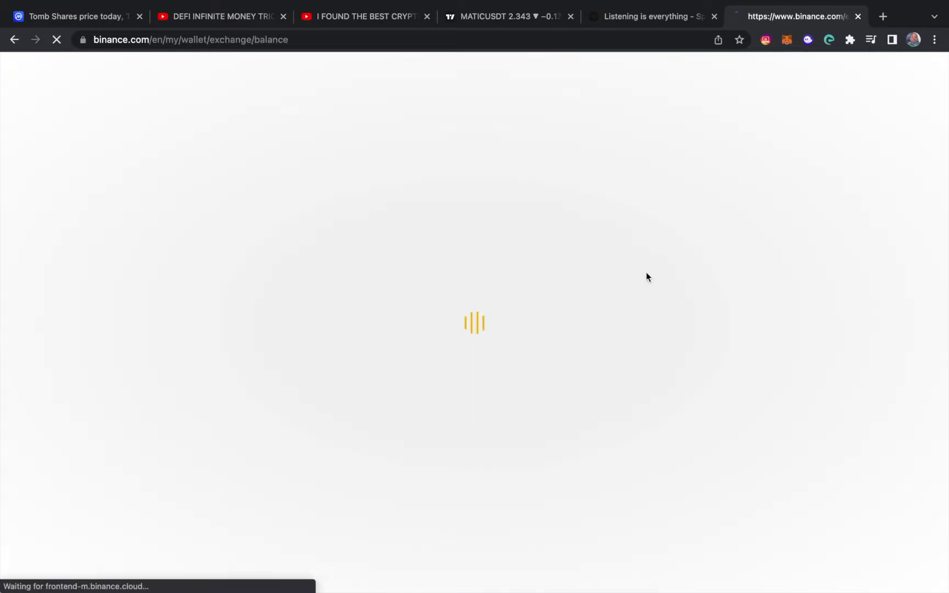
pyautogui.scroll(-1, 288, 481)
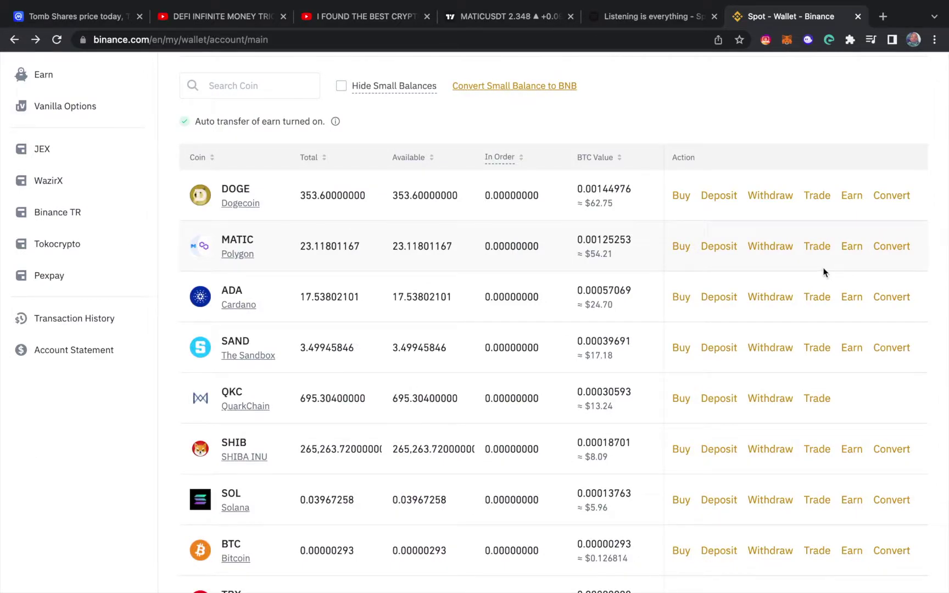
pyautogui.click(773, 249)
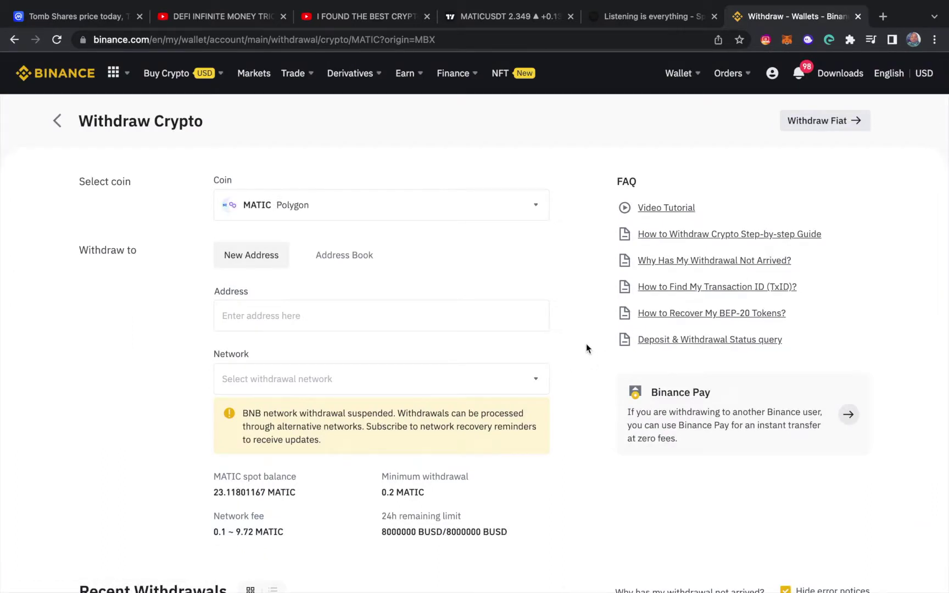
pyautogui.click(786, 40)
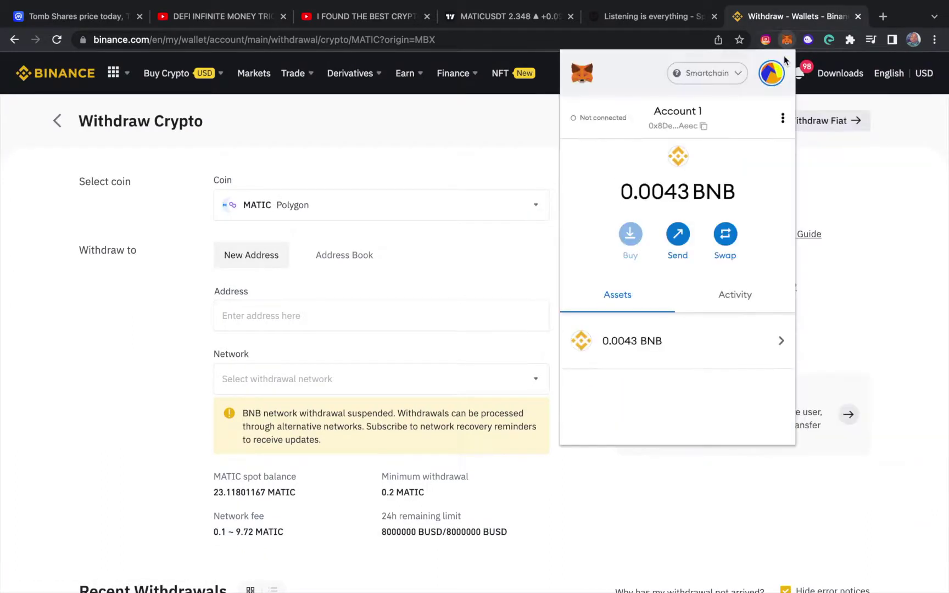
# Step: Set MetaMask to Polygon, copy the Account 1 address, and focus Binance's Address field
pyautogui.click(712, 78)
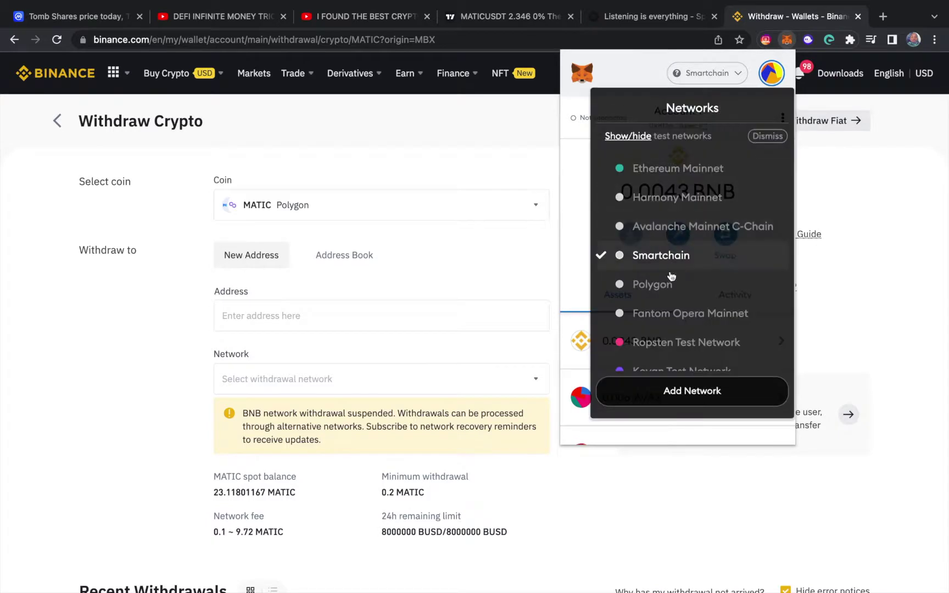
pyautogui.click(652, 284)
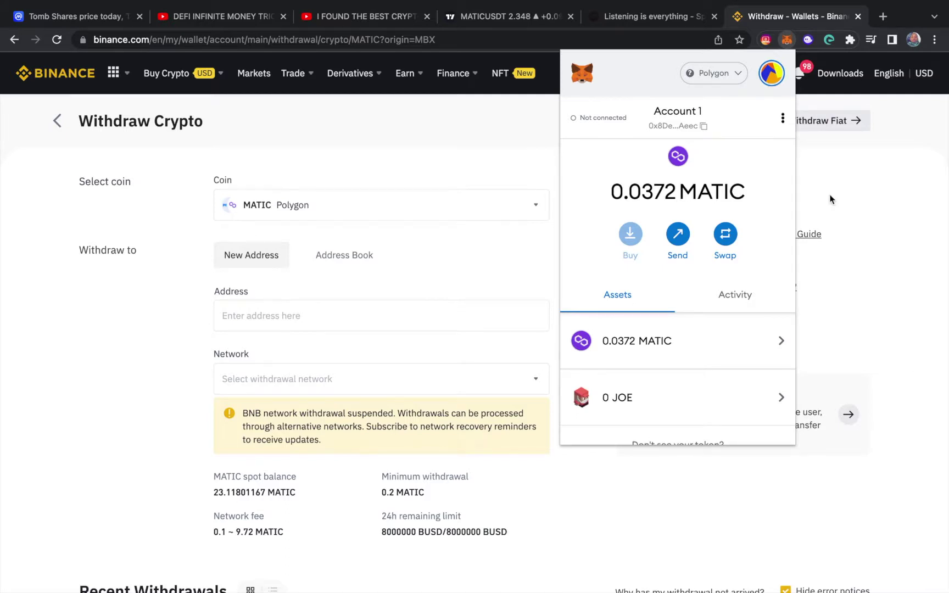
pyautogui.click(861, 207)
pyautogui.click(785, 42)
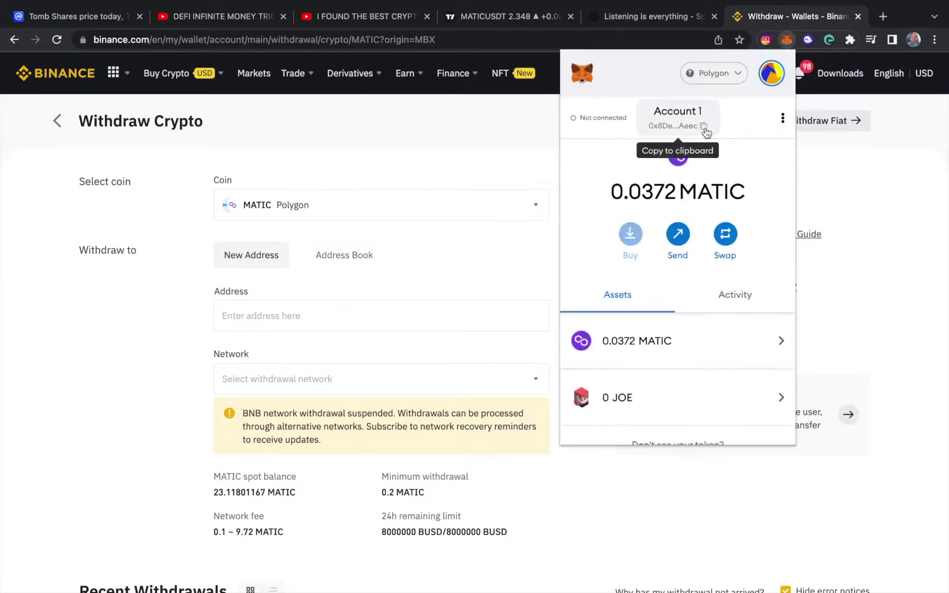
pyautogui.click(703, 126)
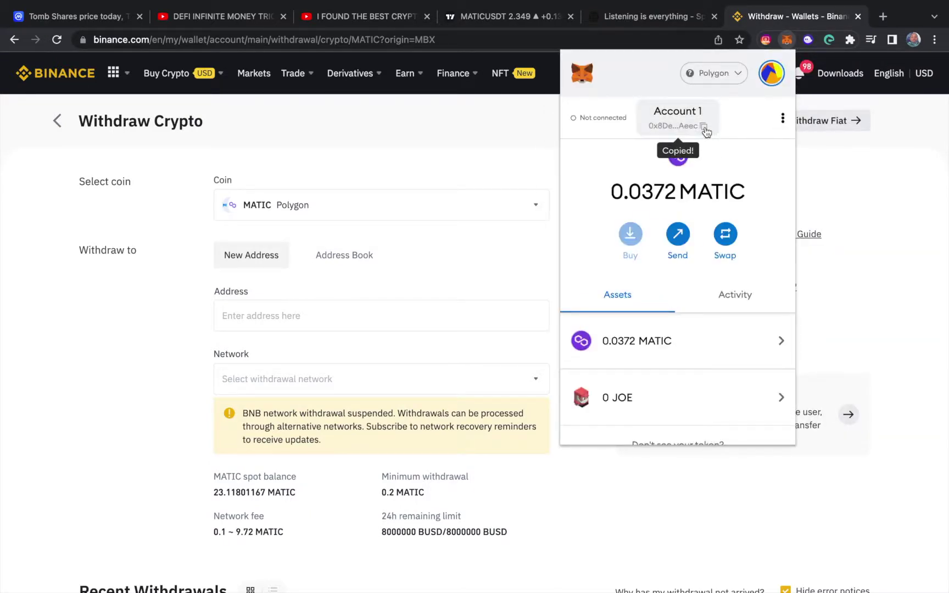
pyautogui.click(533, 157)
pyautogui.click(366, 318)
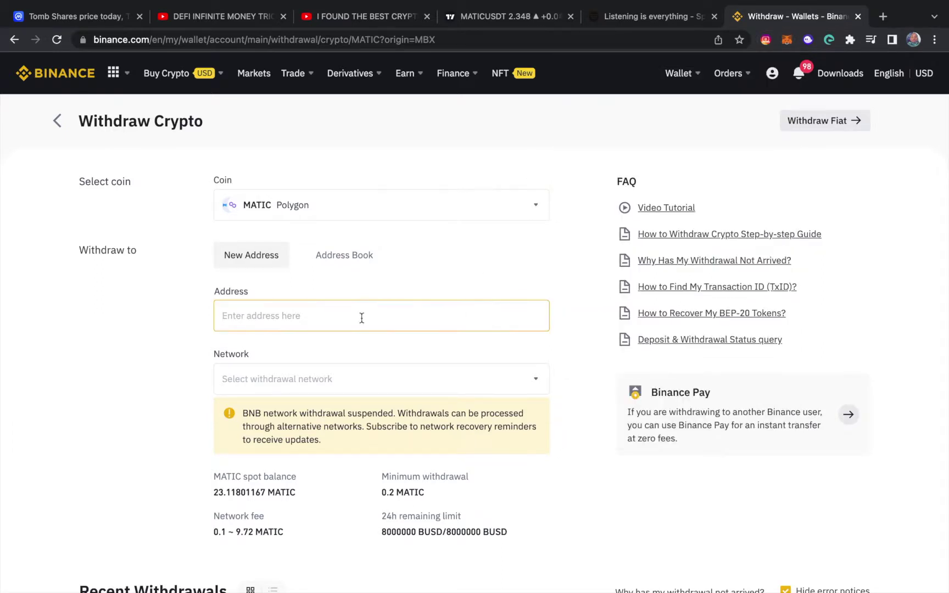
# Step: Paste the MetaMask address and choose the MATIC Polygon network, accepting the congestion warning
pyautogui.press('super+v')
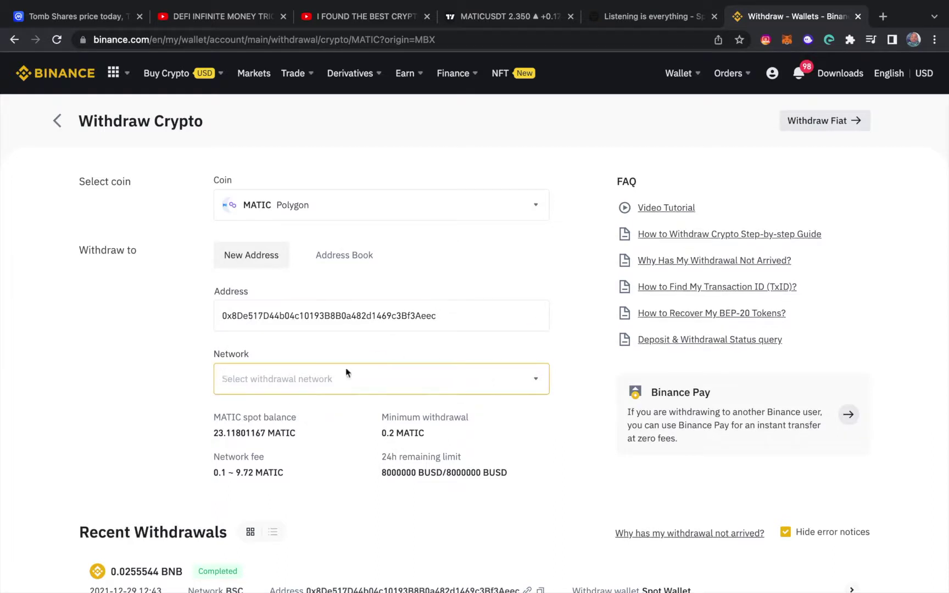
pyautogui.click(535, 381)
pyautogui.scroll(-3, 451, 425)
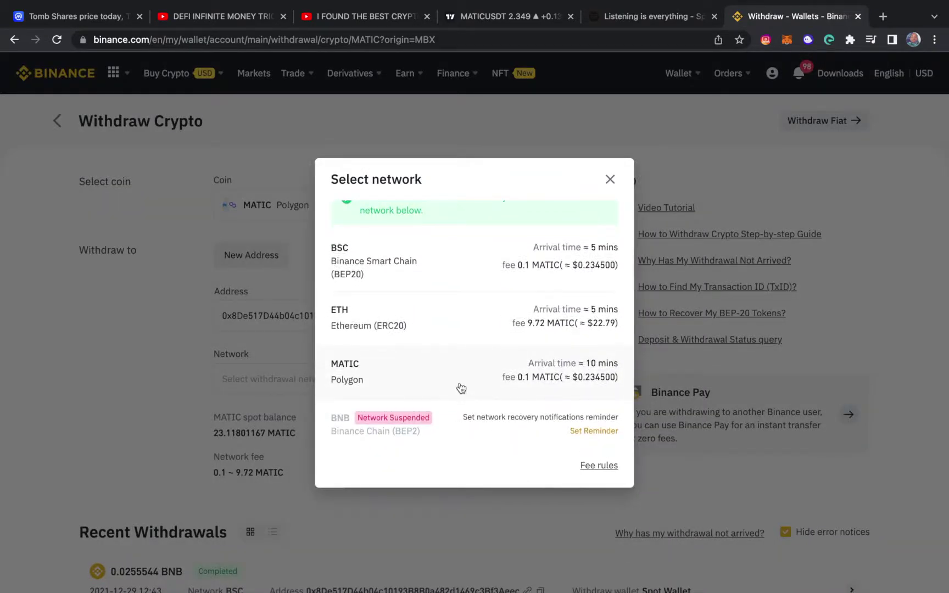
pyautogui.click(460, 383)
pyautogui.click(471, 419)
pyautogui.scroll(-1, 381, 375)
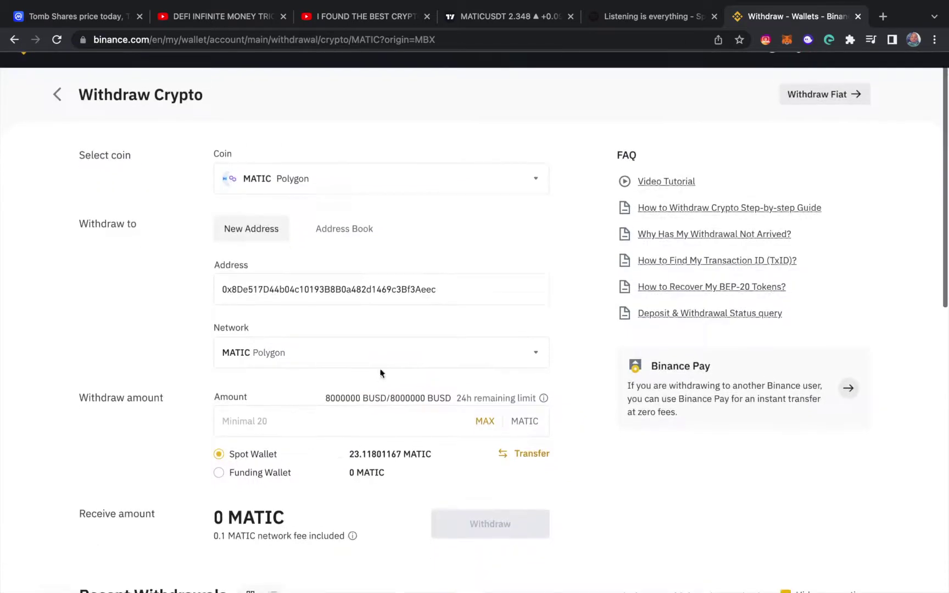
pyautogui.scroll(-1, 583, 498)
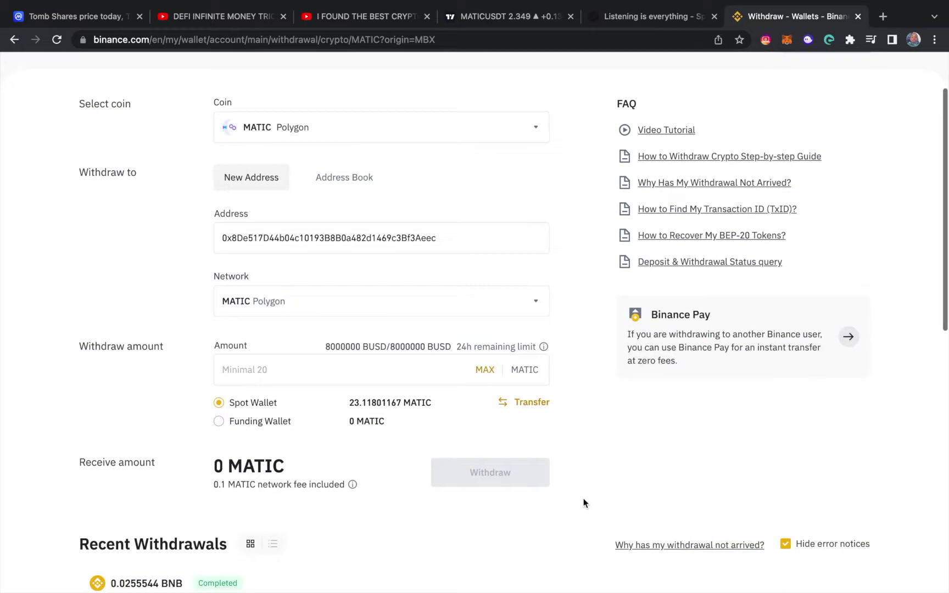
pyautogui.scroll(-1, 576, 498)
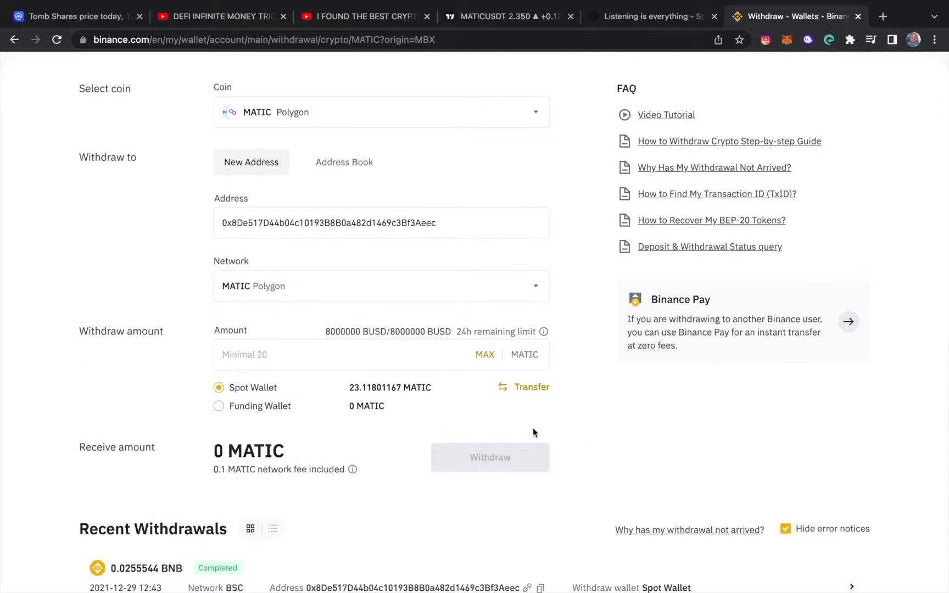
# Step: Enter the full 23.11801167 MATIC balance, giving 23.01801167 MATIC to receive after the 0.1 fee
pyautogui.click(482, 352)
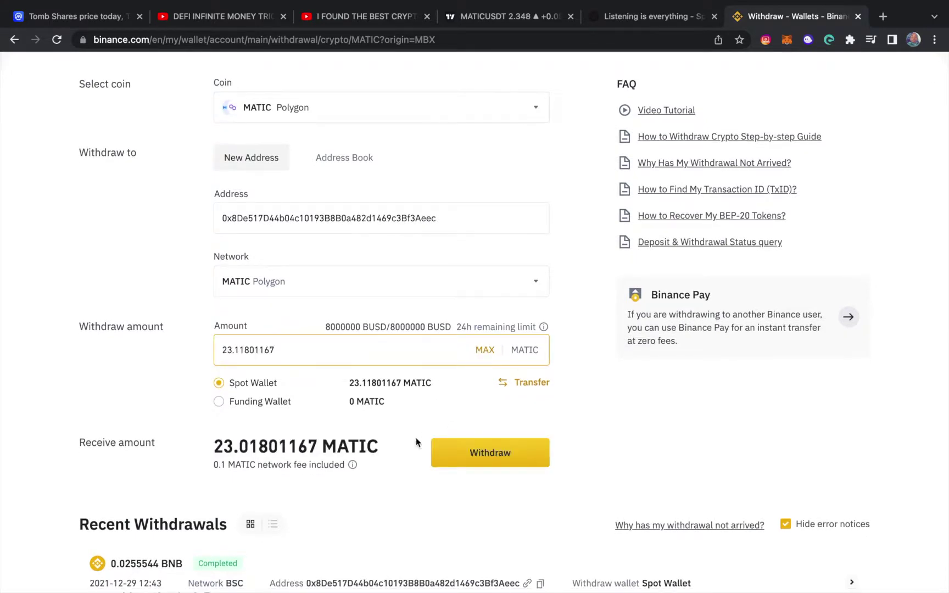
pyautogui.moveTo(339, 351); pyautogui.dragTo(215, 349)
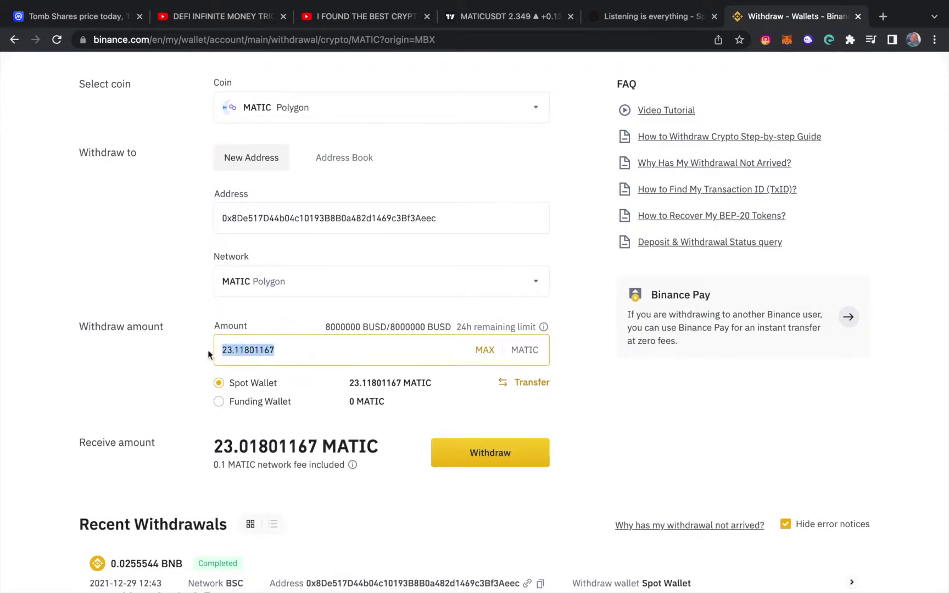
pyautogui.press('BackSpace')
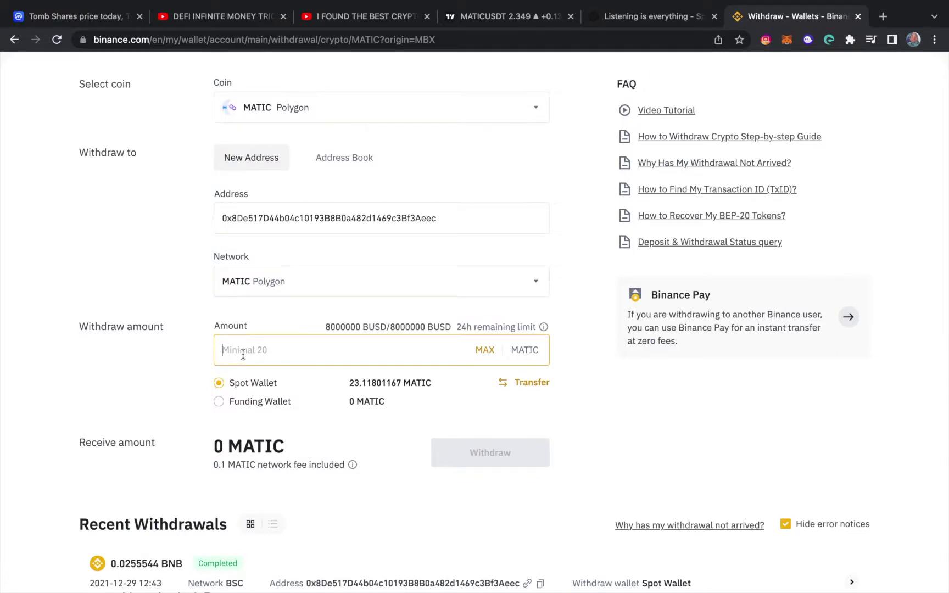
pyautogui.click(480, 355)
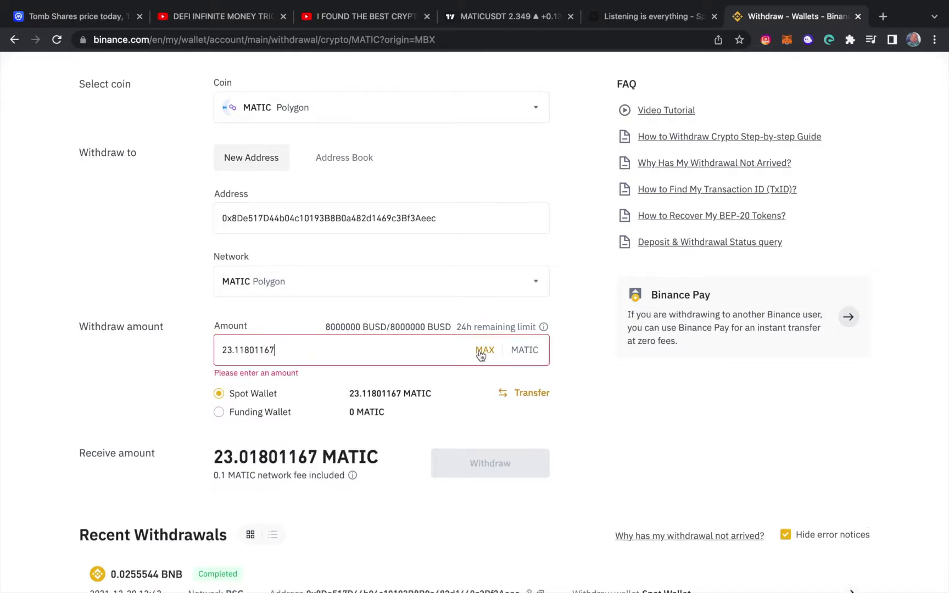
pyautogui.click(595, 412)
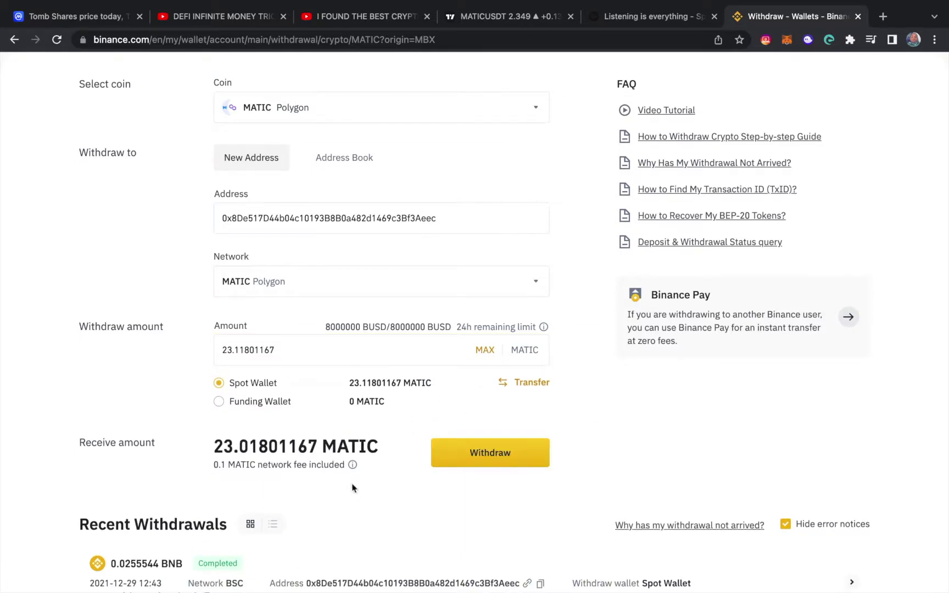
pyautogui.scroll(-1, 352, 488)
pyautogui.scroll(3, 425, 434)
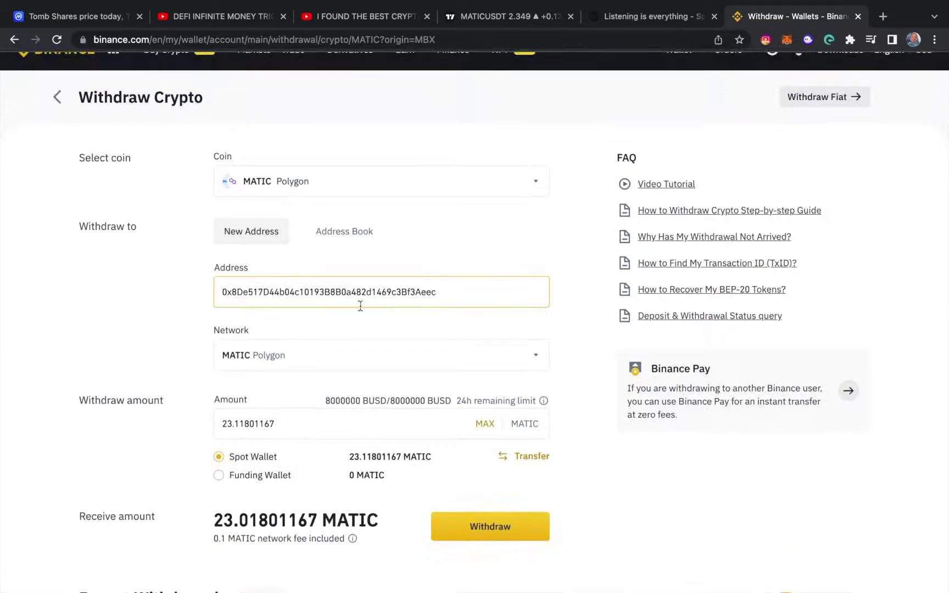
pyautogui.scroll(-2, 374, 464)
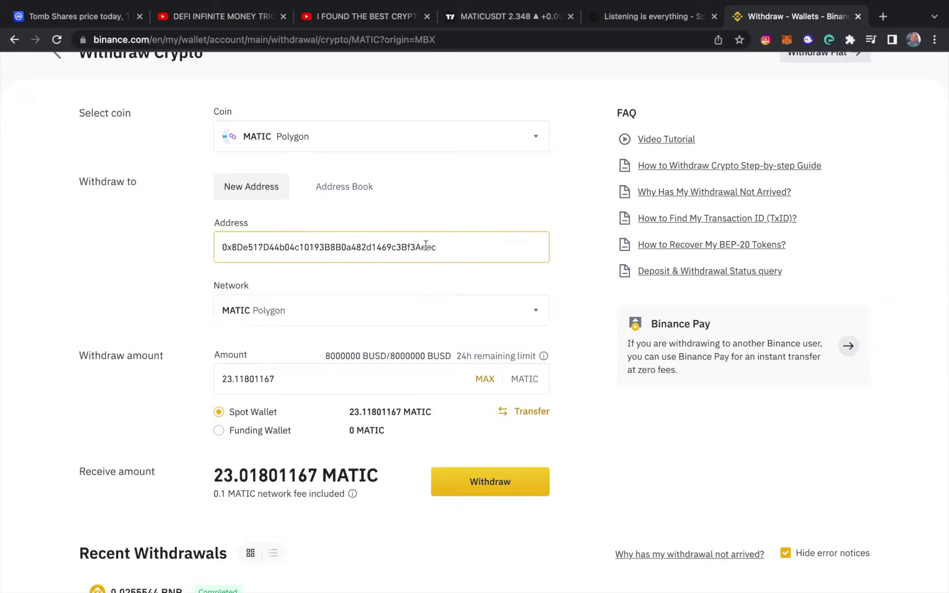
# Step: Start the withdrawal, confirm its details, and request phone and e-mail verification codes
pyautogui.click(502, 488)
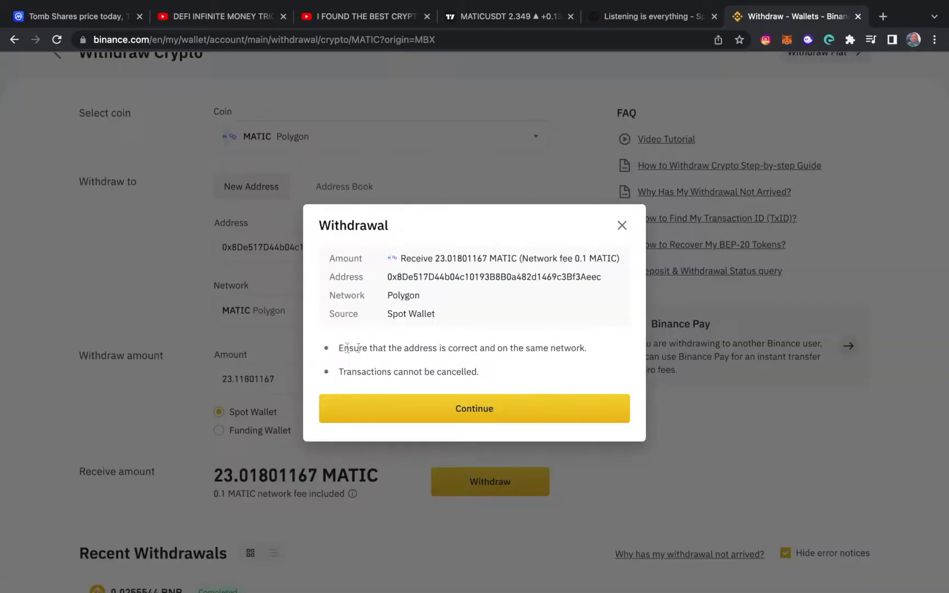
pyautogui.click(434, 410)
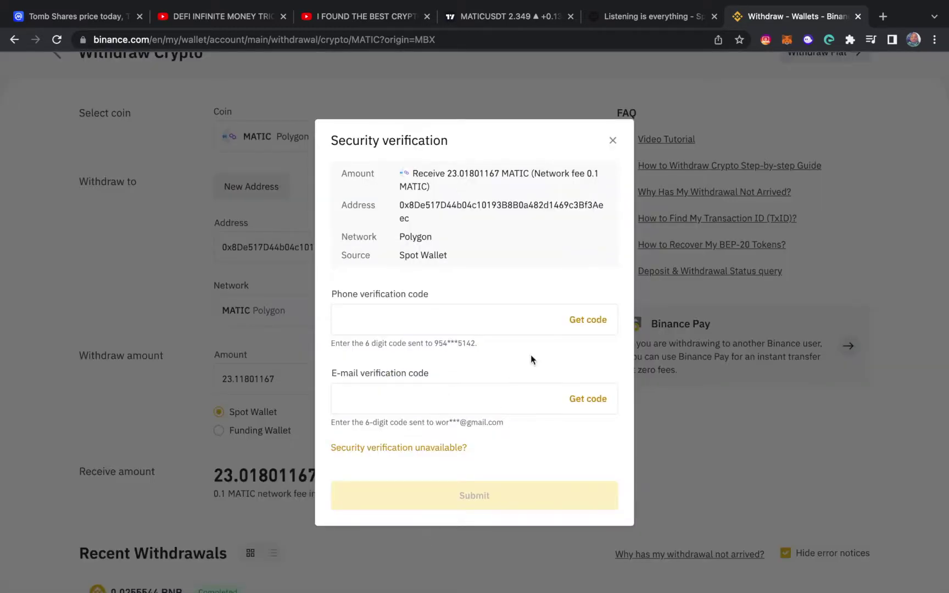
pyautogui.click(589, 322)
pyautogui.click(588, 399)
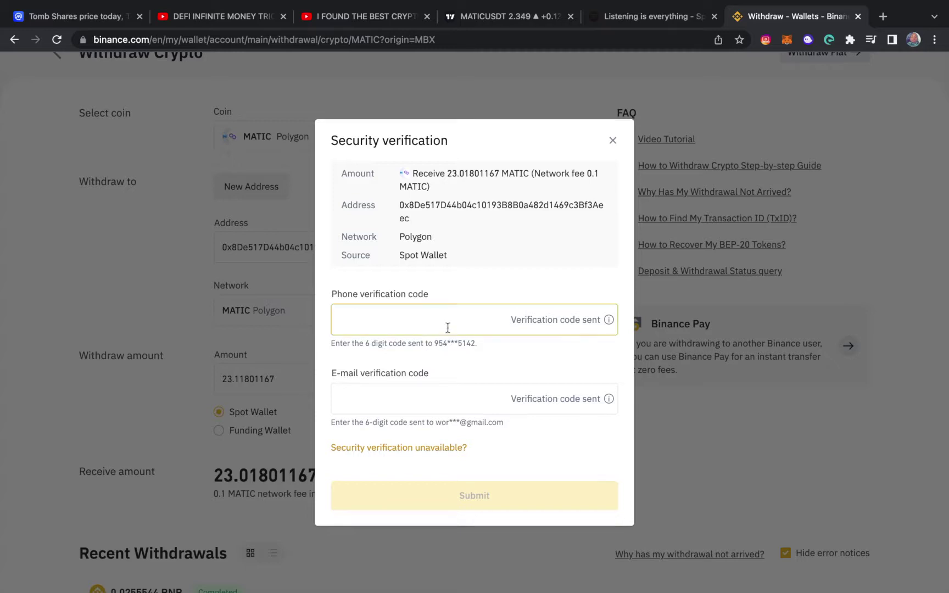
# Step: Enter the e-mail and phone verification codes and submit the withdrawal
pyautogui.click(429, 394)
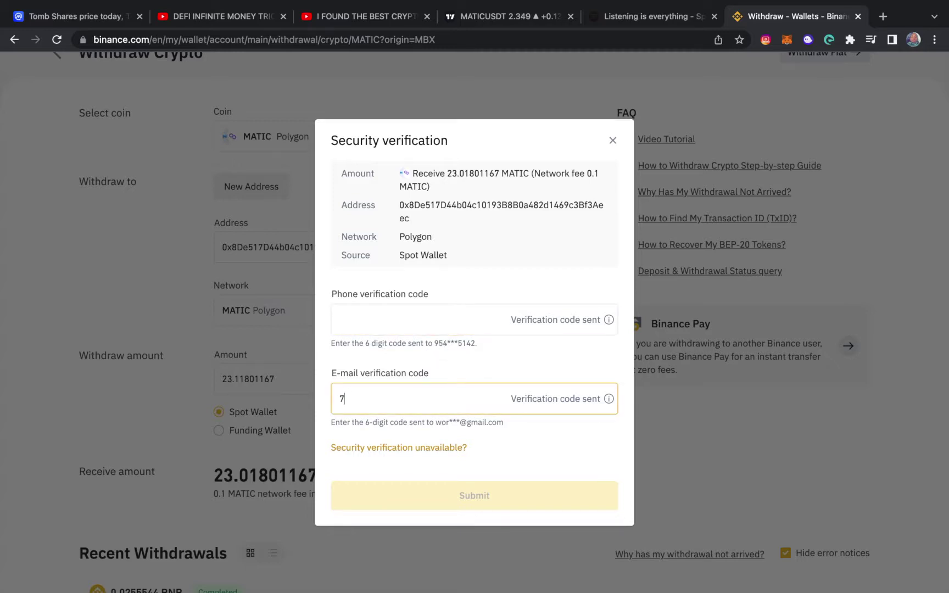
pyautogui.click(437, 317)
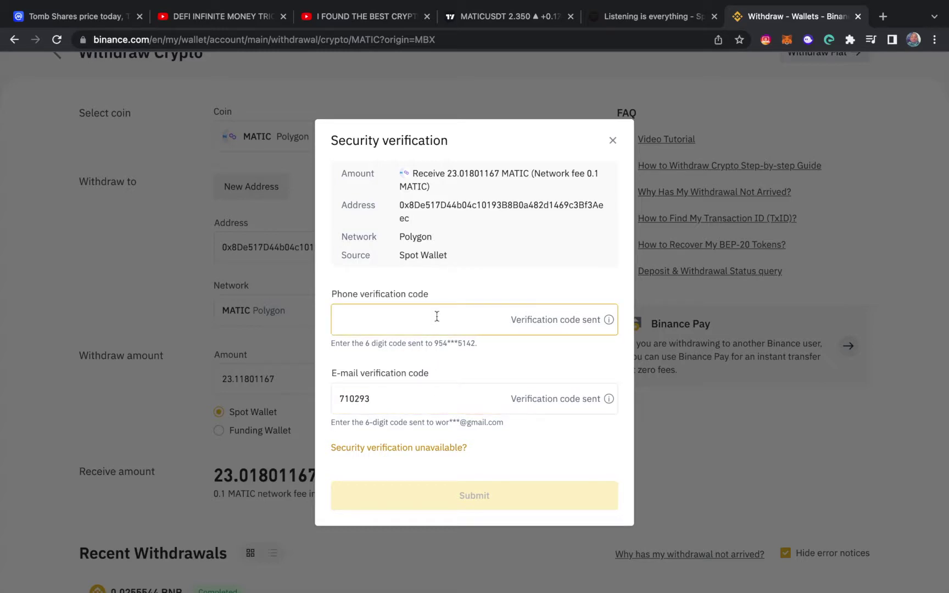
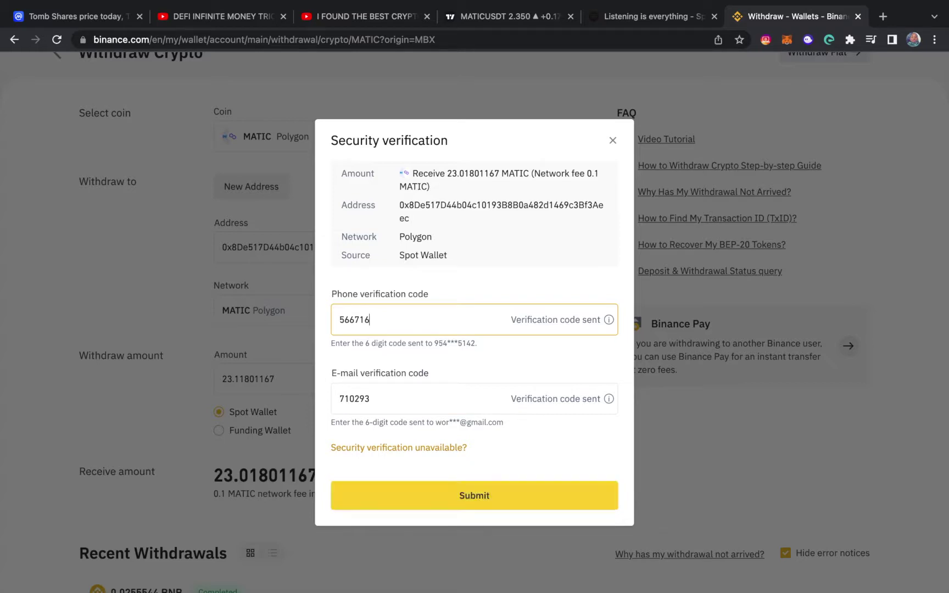
pyautogui.click(468, 495)
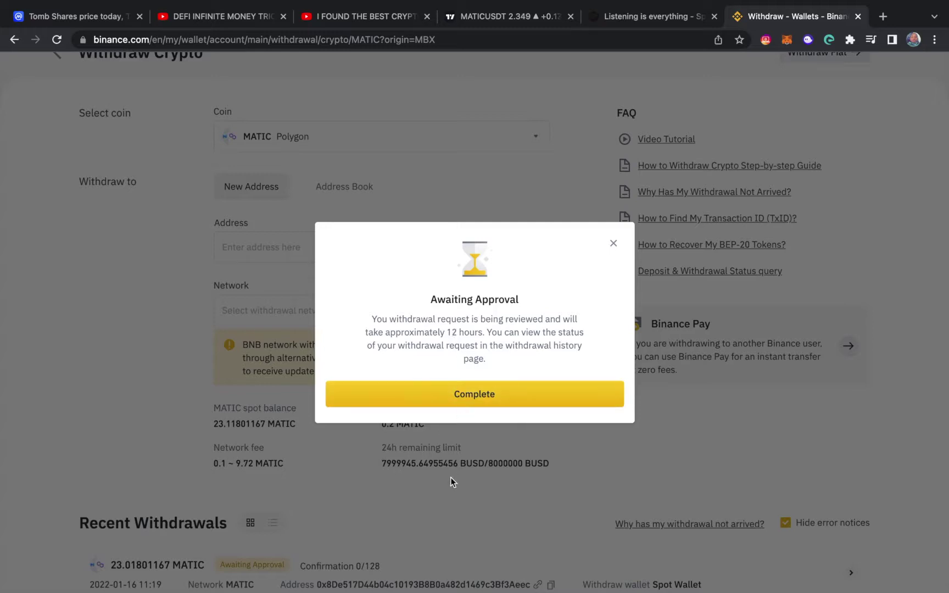
# Step: Dismiss the approval notice, confirm the withdrawal is Processing, and check MetaMask for 23.0552 MATIC
pyautogui.click(470, 406)
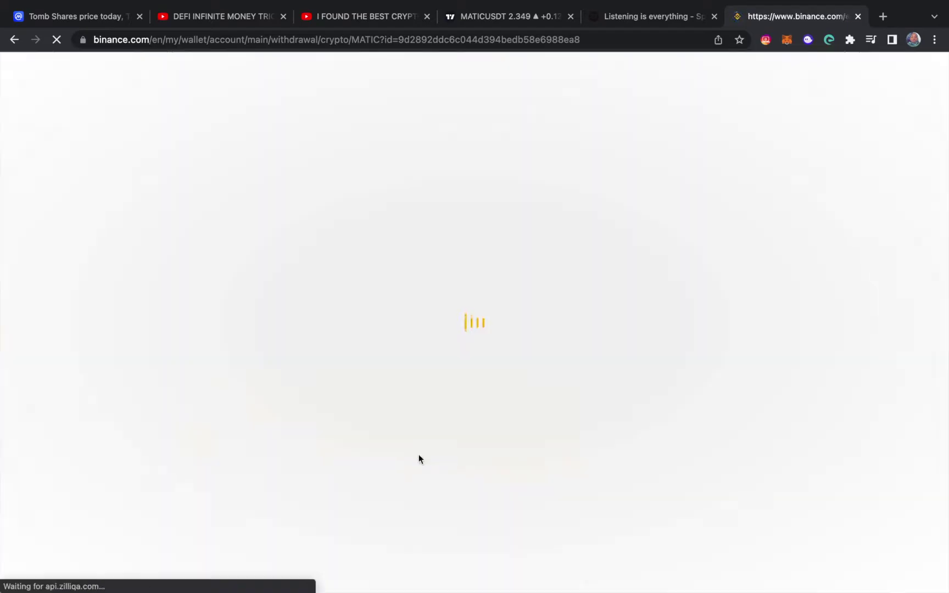
pyautogui.scroll(-1, 350, 475)
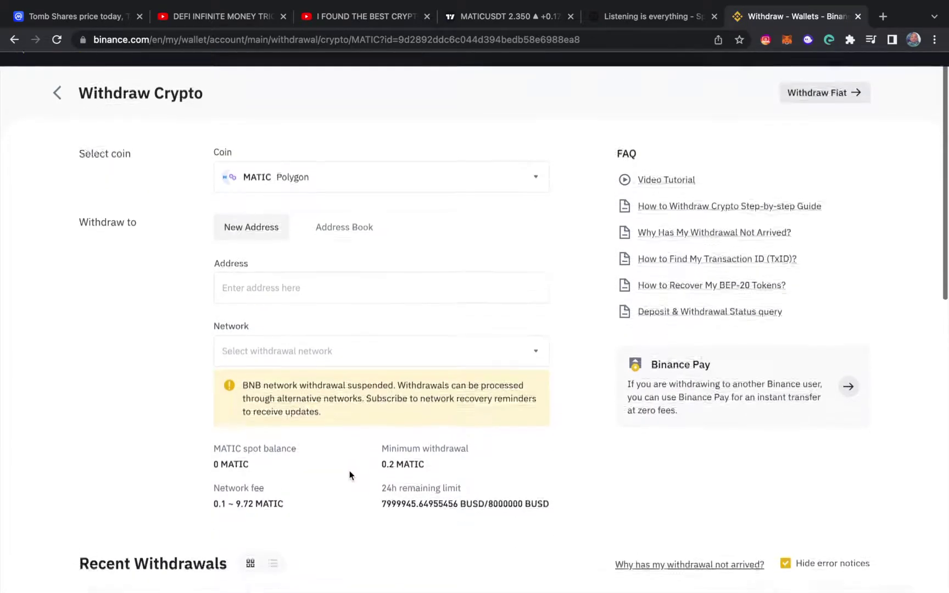
pyautogui.scroll(-5, 350, 475)
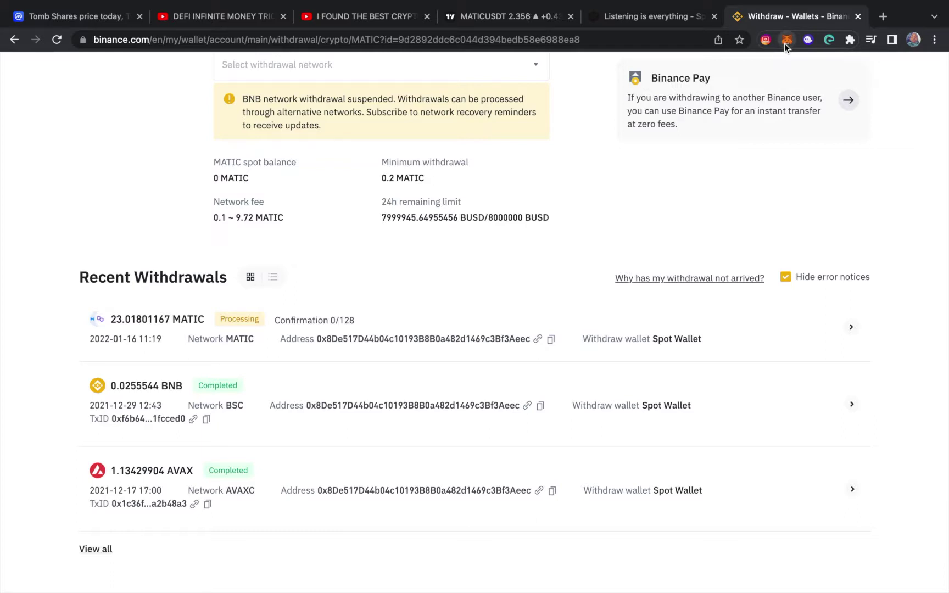
pyautogui.click(785, 42)
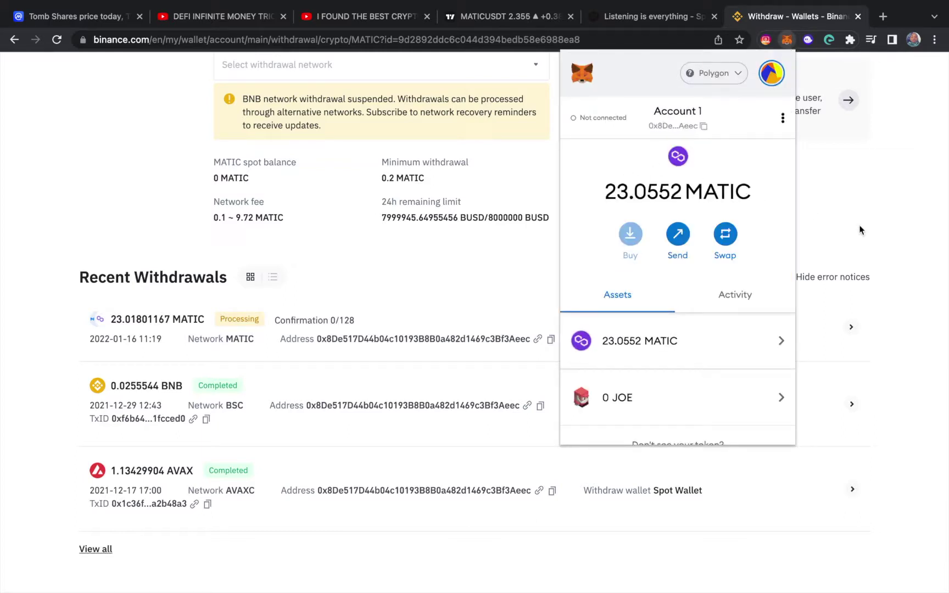